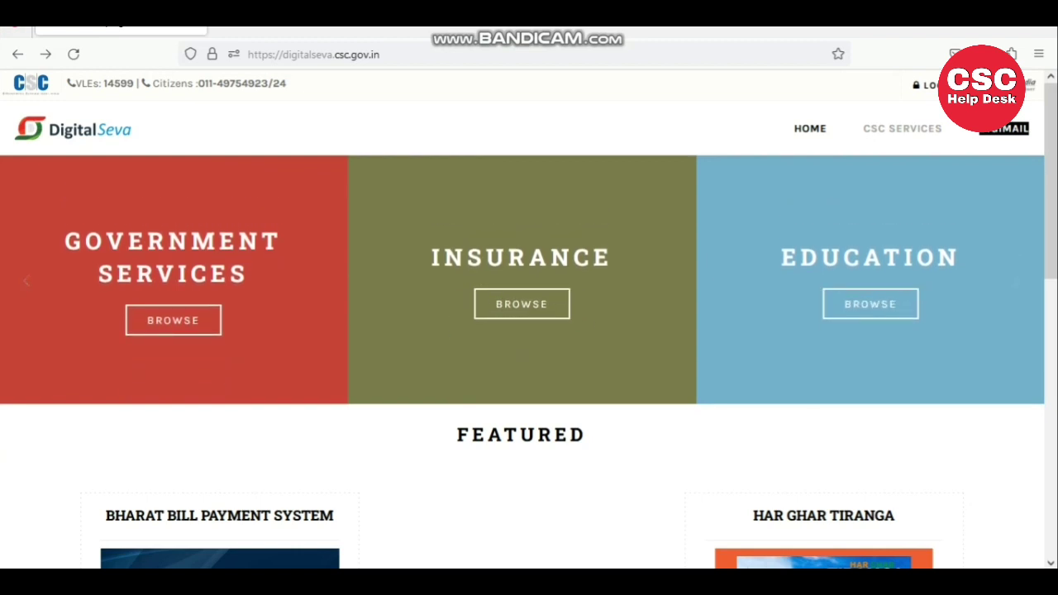
- Sign in to Digital Seva Connect with the username, password and captcha text
click(931, 85)
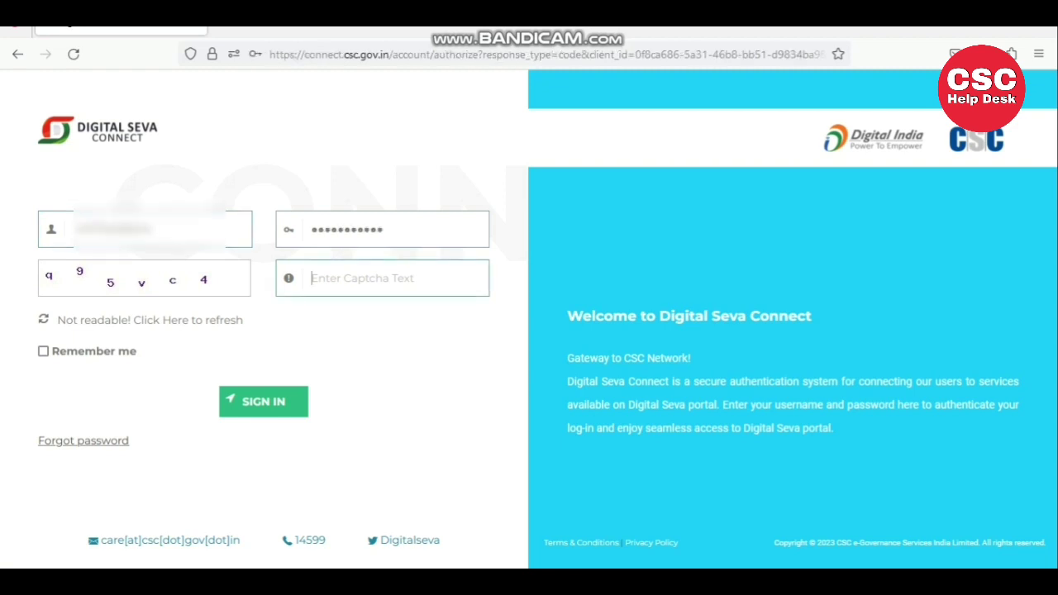
text(q95vc4)
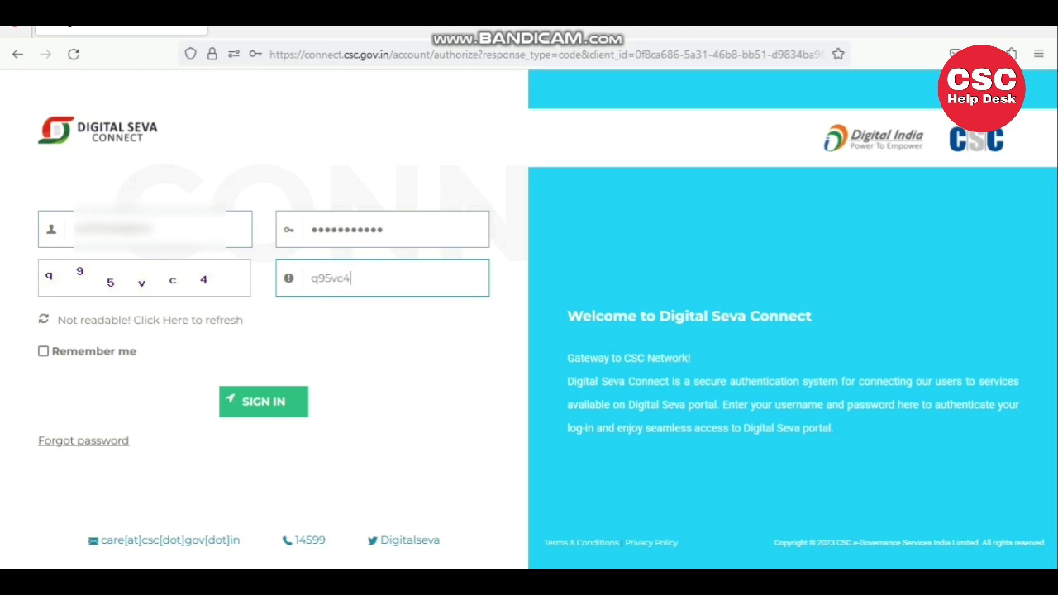
key(Return)
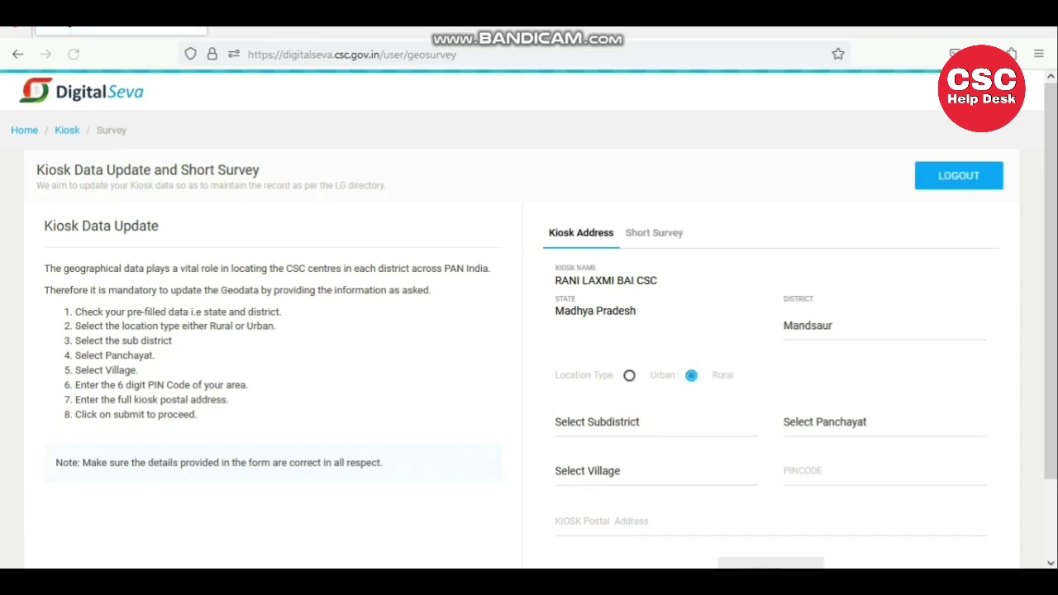
- Review the page heading and the prefilled kiosk name RANI LAXMI BAI CSC, state and district
drag(36, 170, 262, 170)
click(285, 176)
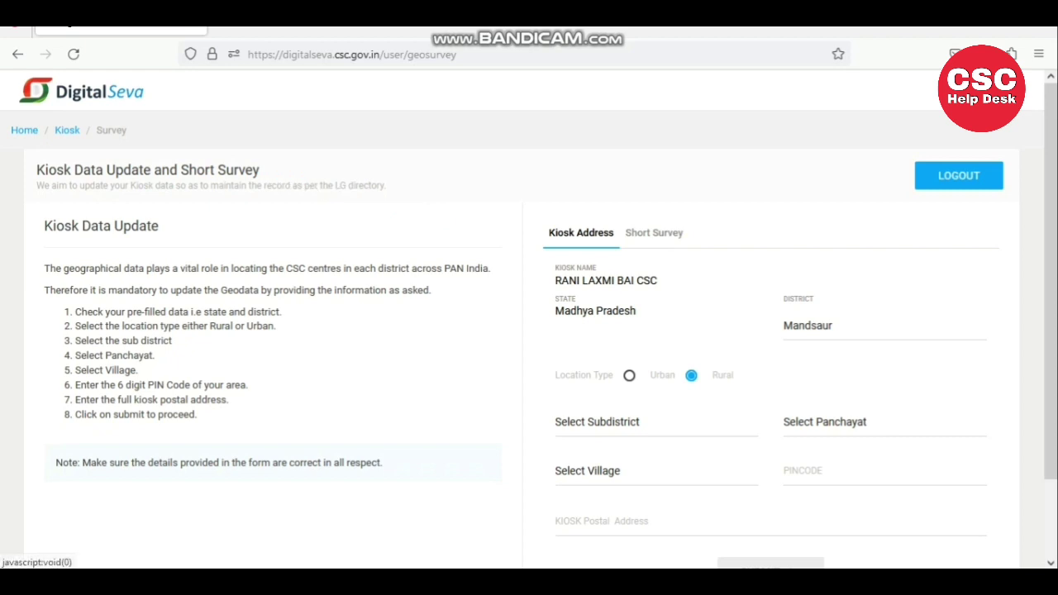
drag(693, 234, 617, 233)
drag(553, 266, 637, 311)
click(678, 322)
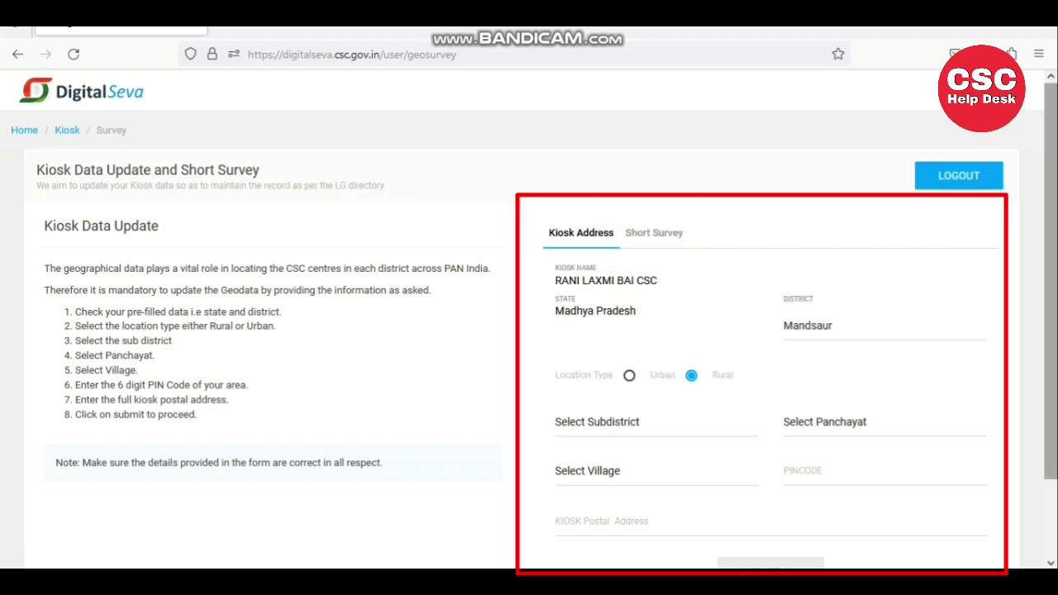
scroll(529, 319, down, 1)
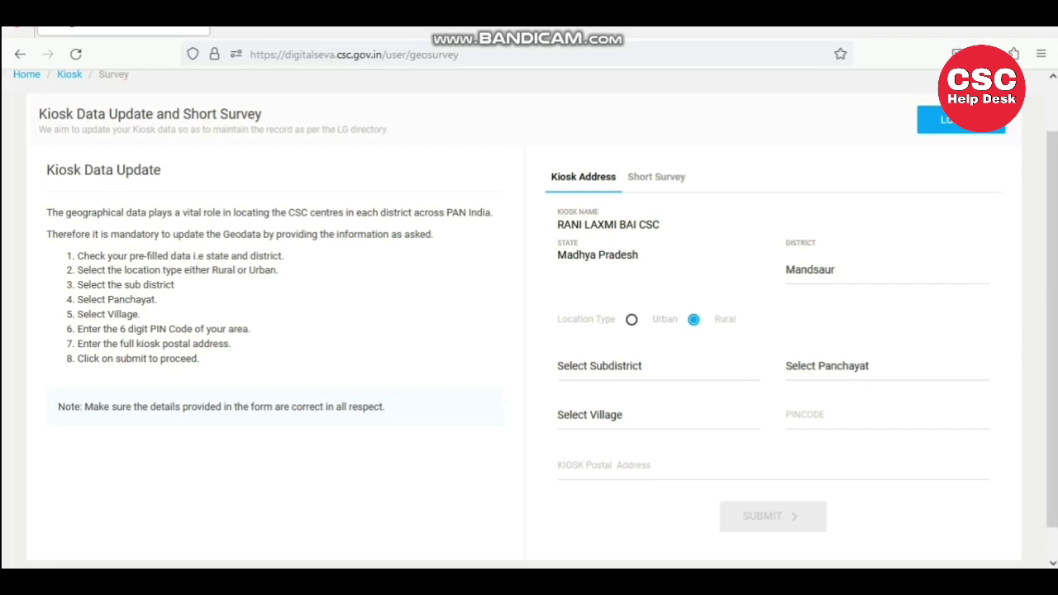
drag(557, 212, 661, 225)
click(662, 225)
drag(558, 243, 580, 243)
drag(785, 244, 817, 243)
- Keep Mandsaur as the district and set the location type to Rural after trying Urban
click(837, 270)
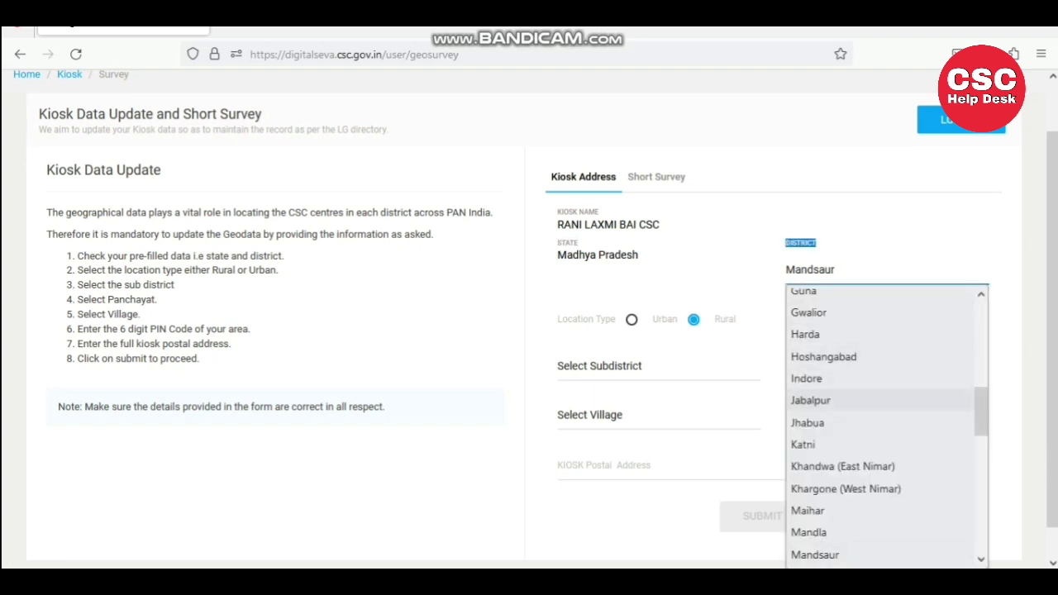
scroll(880, 423, down, 3)
scroll(881, 423, up, 2)
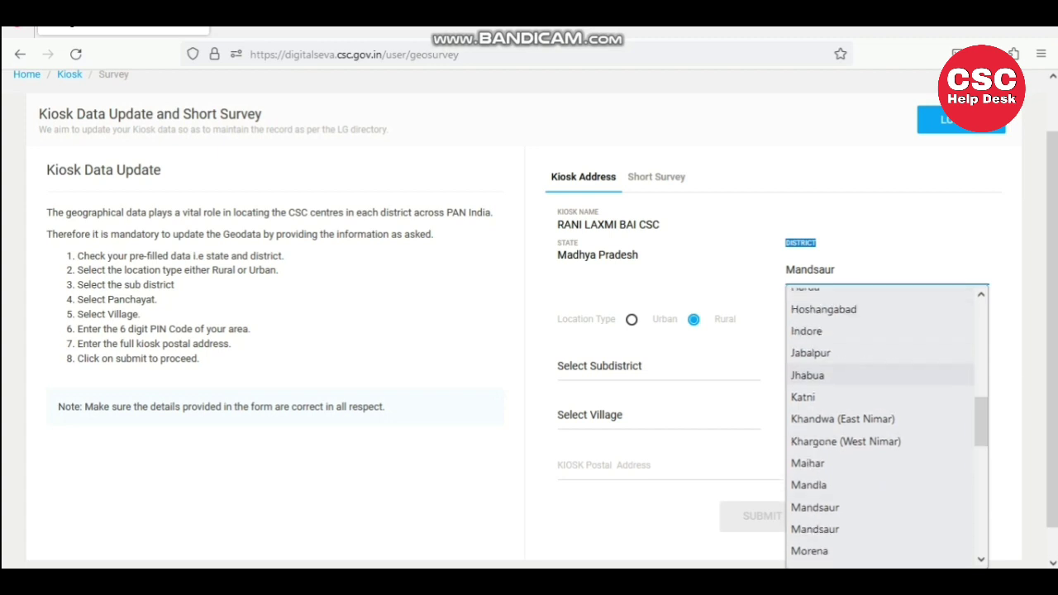
click(814, 506)
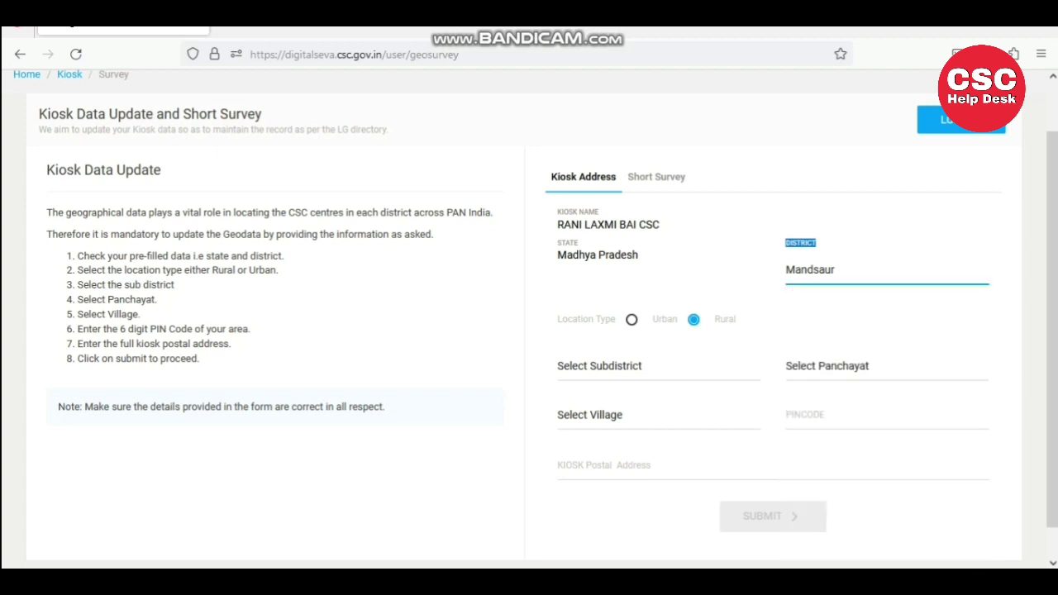
click(860, 320)
drag(558, 320, 628, 320)
click(632, 320)
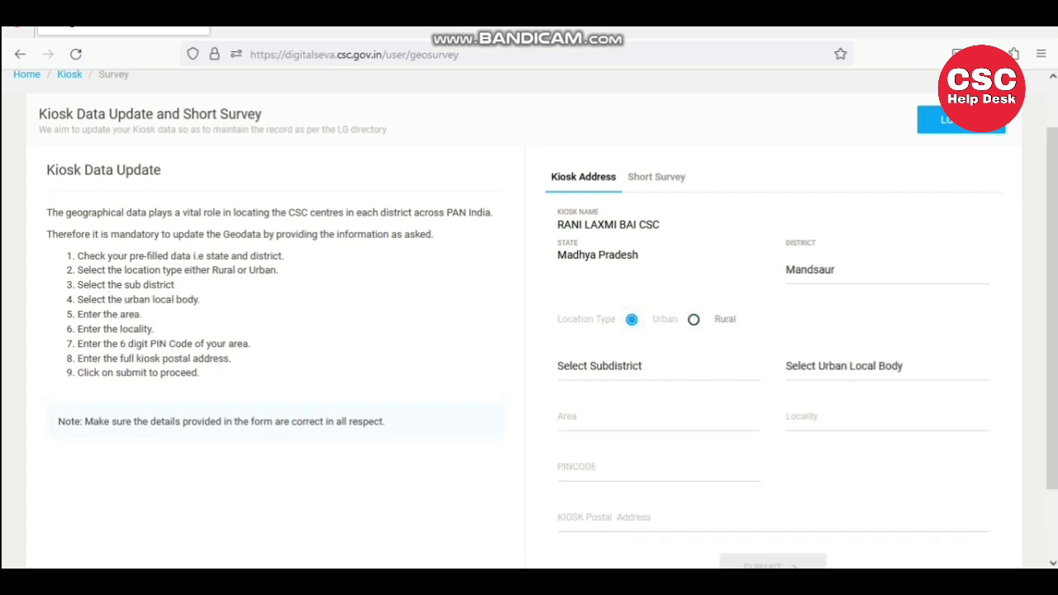
click(694, 320)
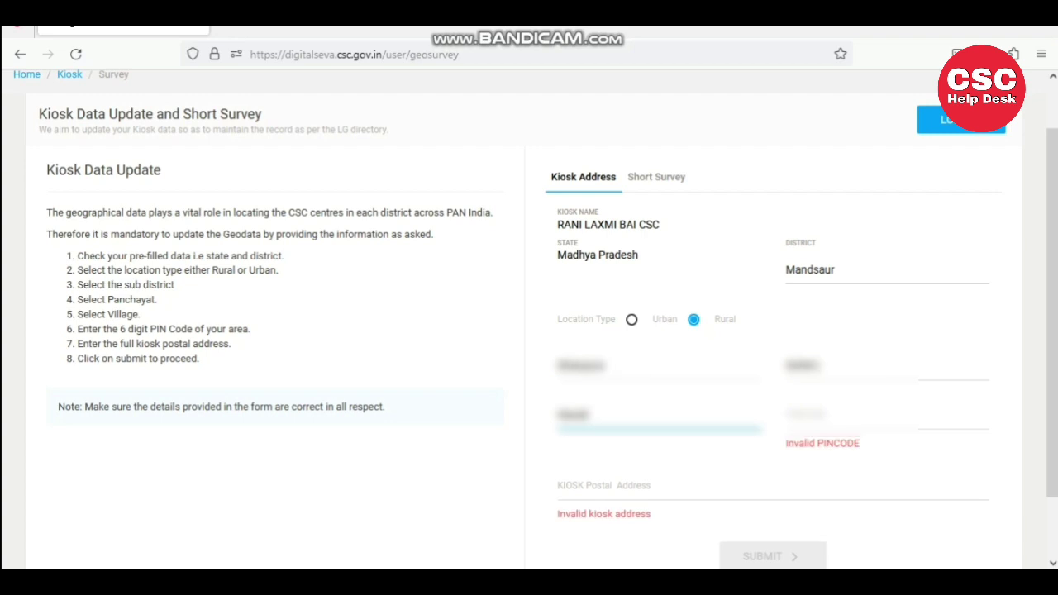
- Fill in the kiosk's 6-digit PIN code and postal address, then submit the address details
click(852, 415)
text(45)
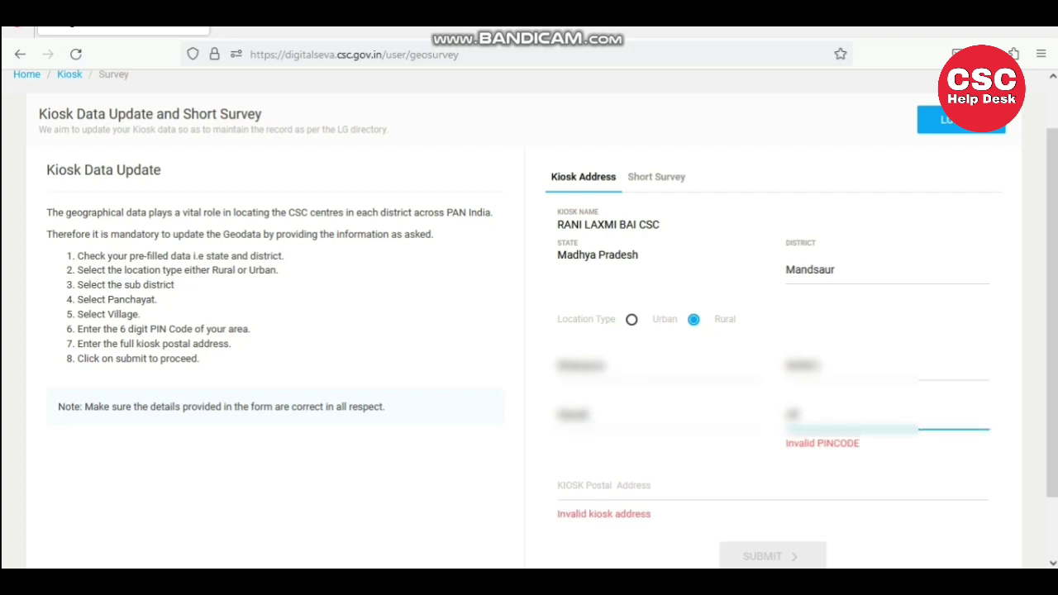
text(8871)
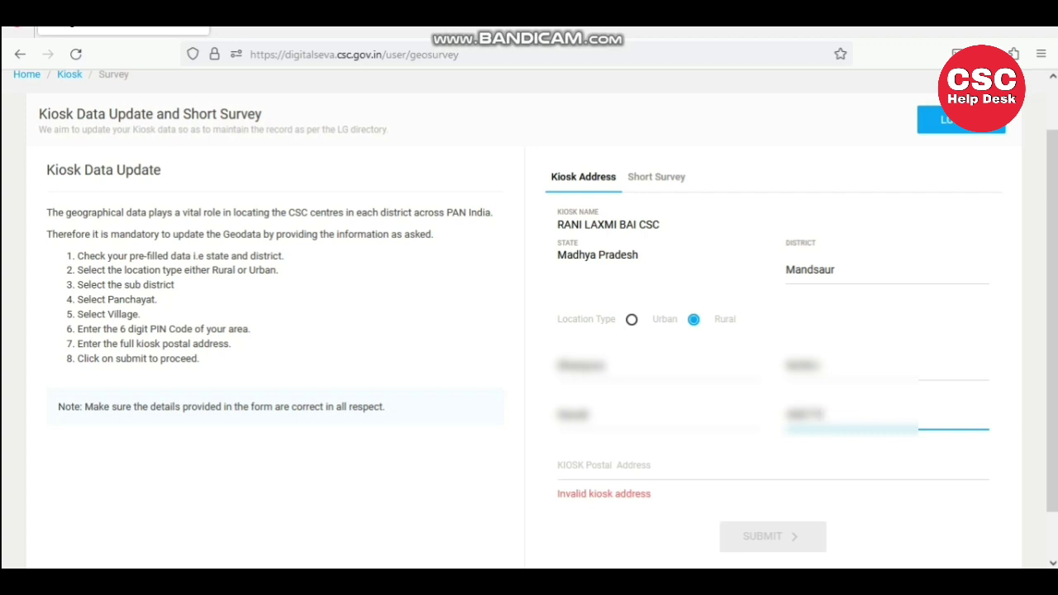
click(604, 465)
text(Nawali)
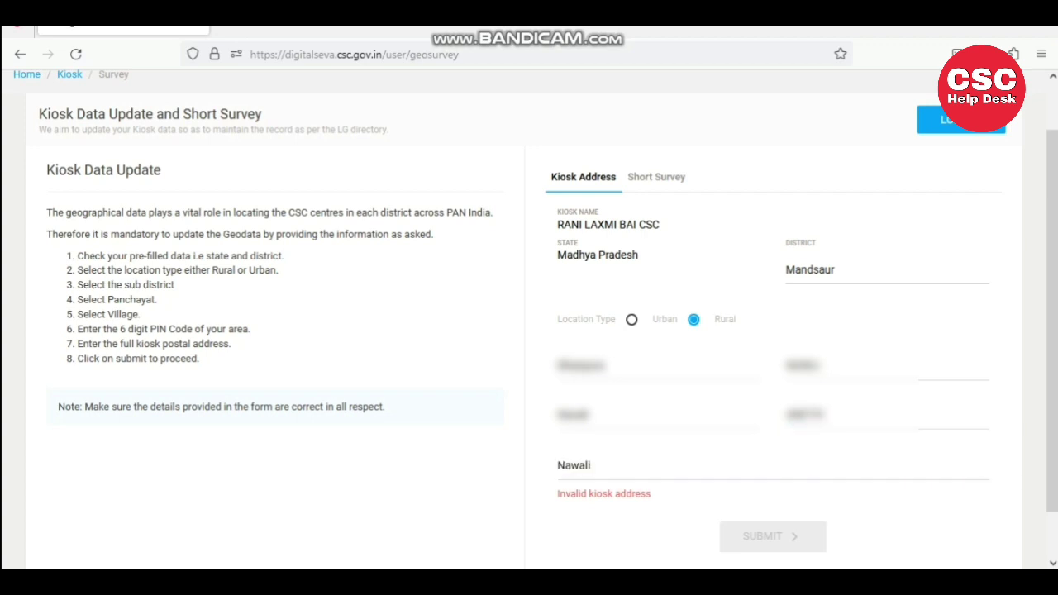
click(595, 466)
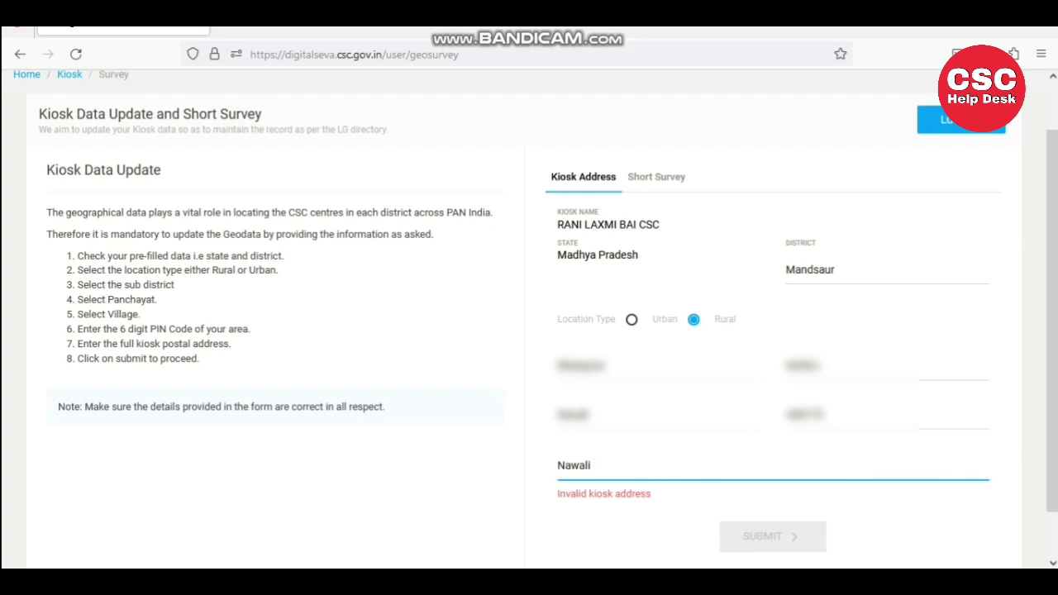
text(CSC)
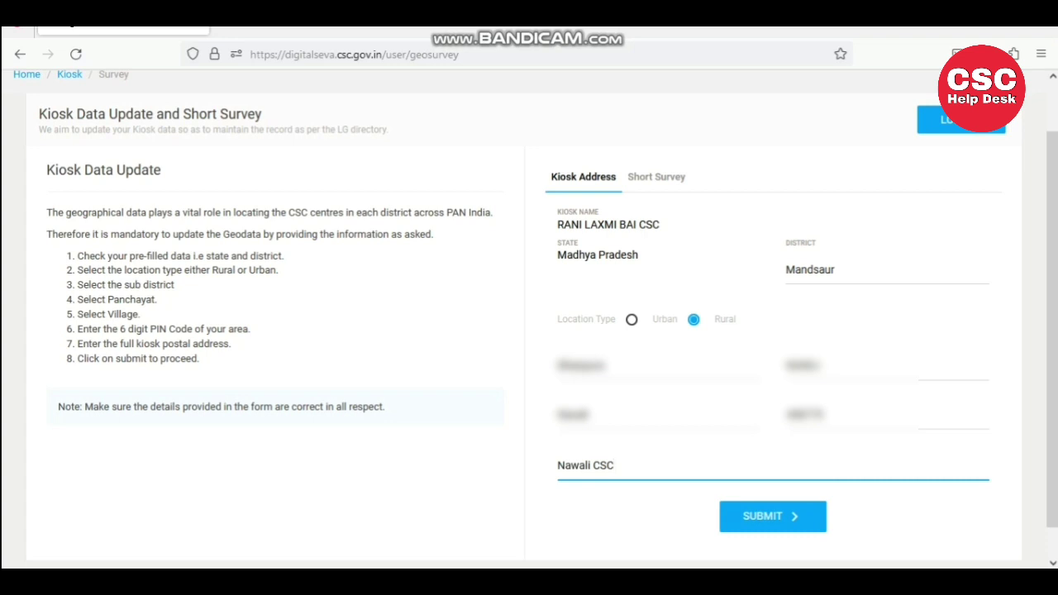
click(773, 517)
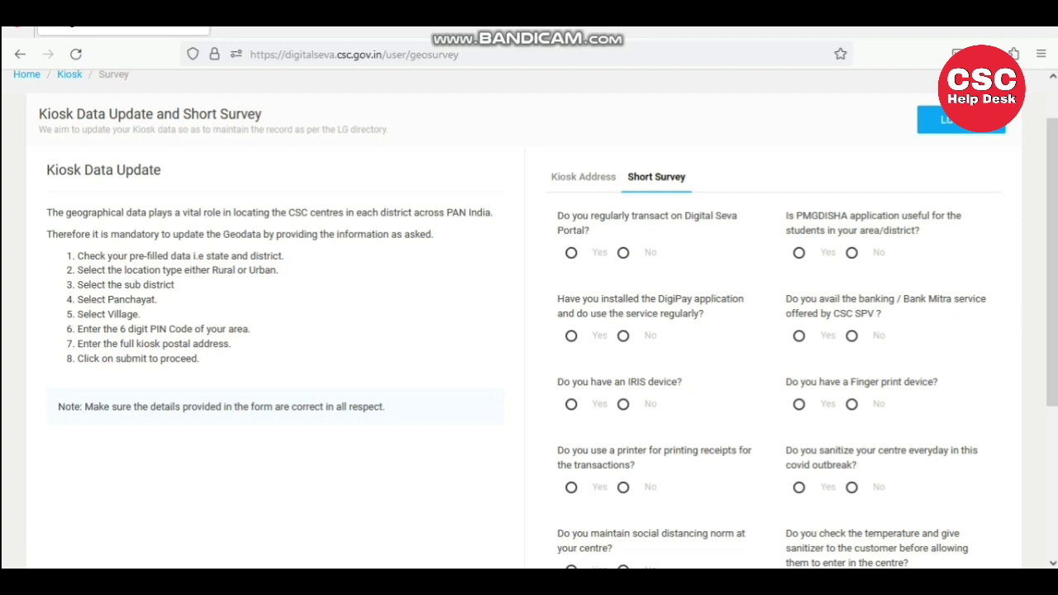
- Answer Yes to regular portal transactions, PMGDISHA, DigiPay and Bank Mitra questions
drag(558, 215, 592, 232)
click(603, 232)
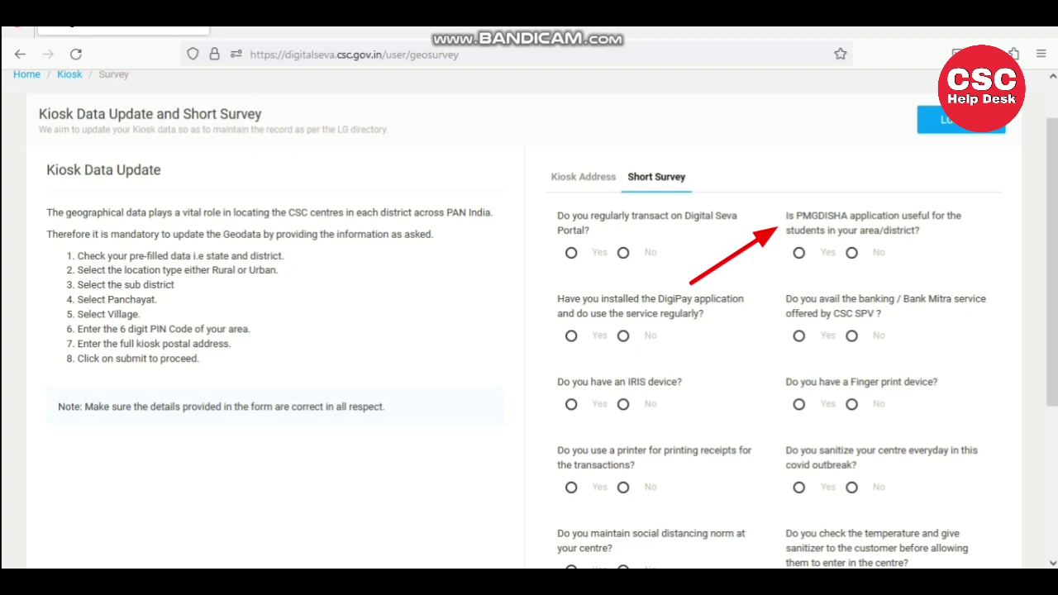
click(571, 253)
click(800, 253)
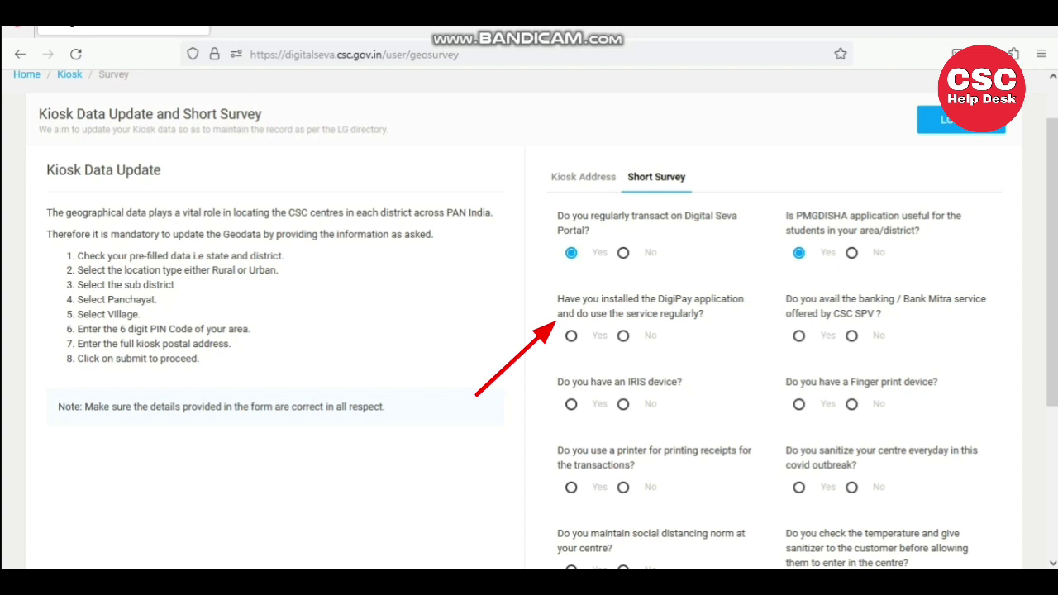
click(572, 336)
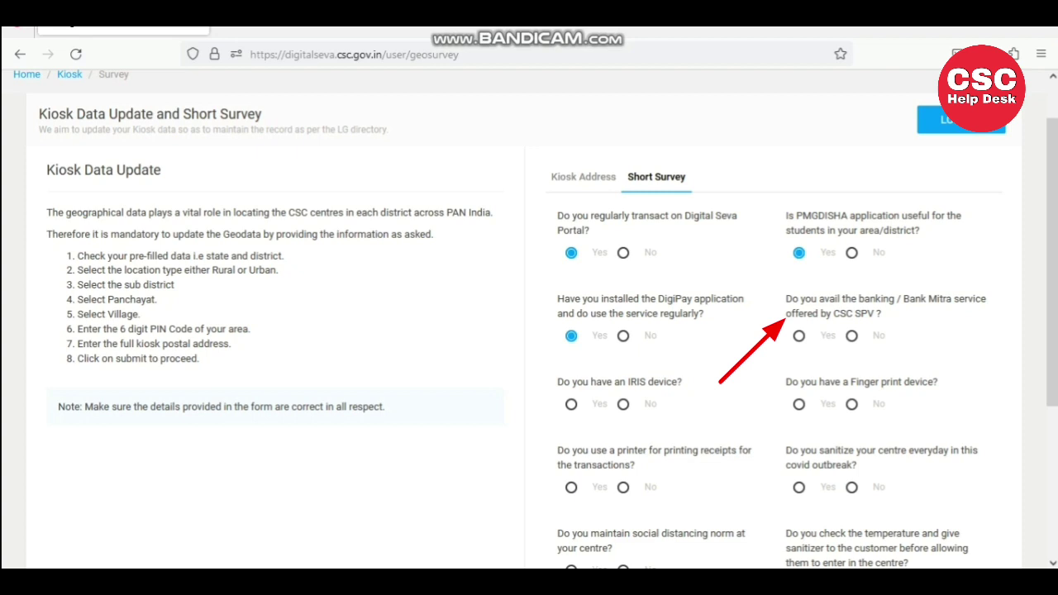
click(799, 335)
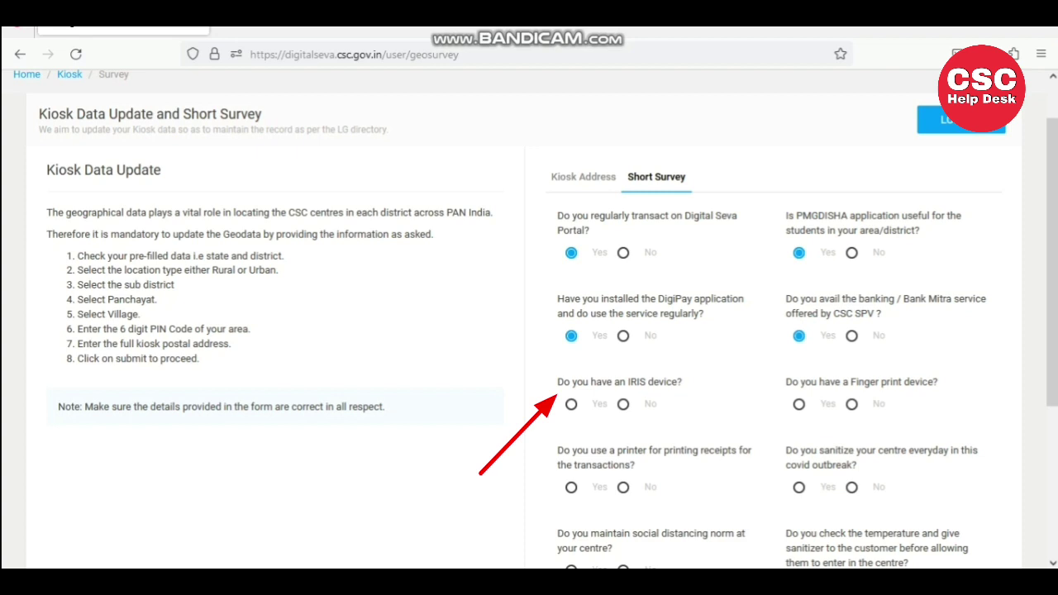
- Answer No for an IRIS device and Yes for fingerprint device, receipt printer and daily sanitizing
click(623, 404)
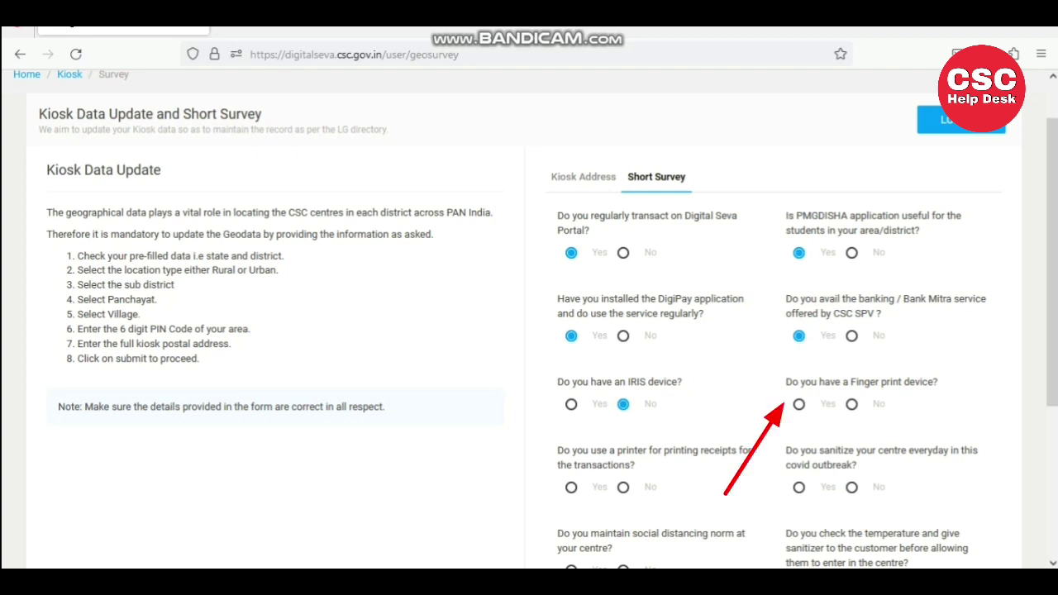
click(799, 404)
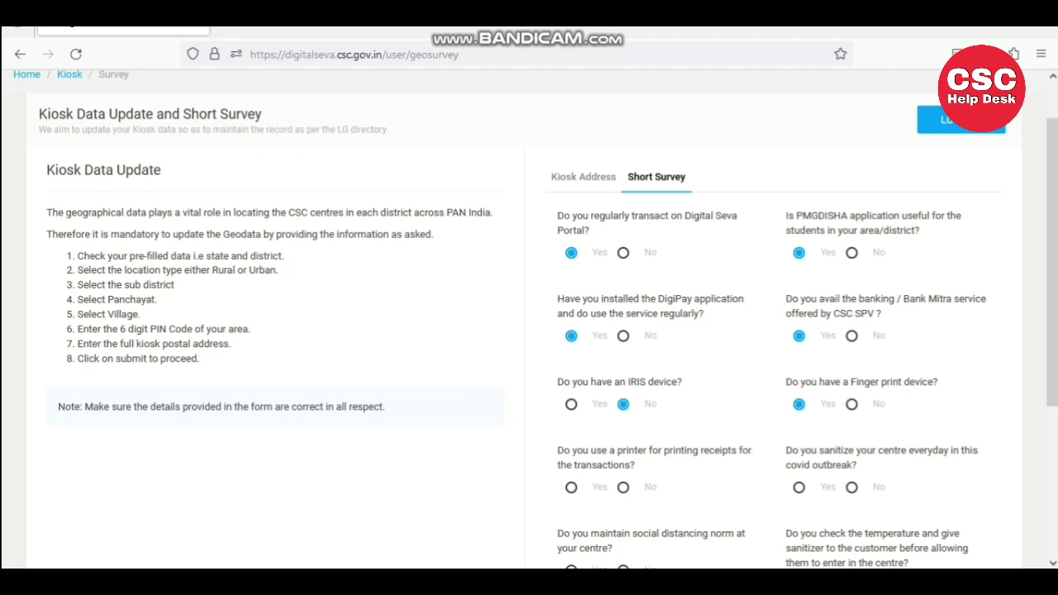
click(572, 488)
click(799, 487)
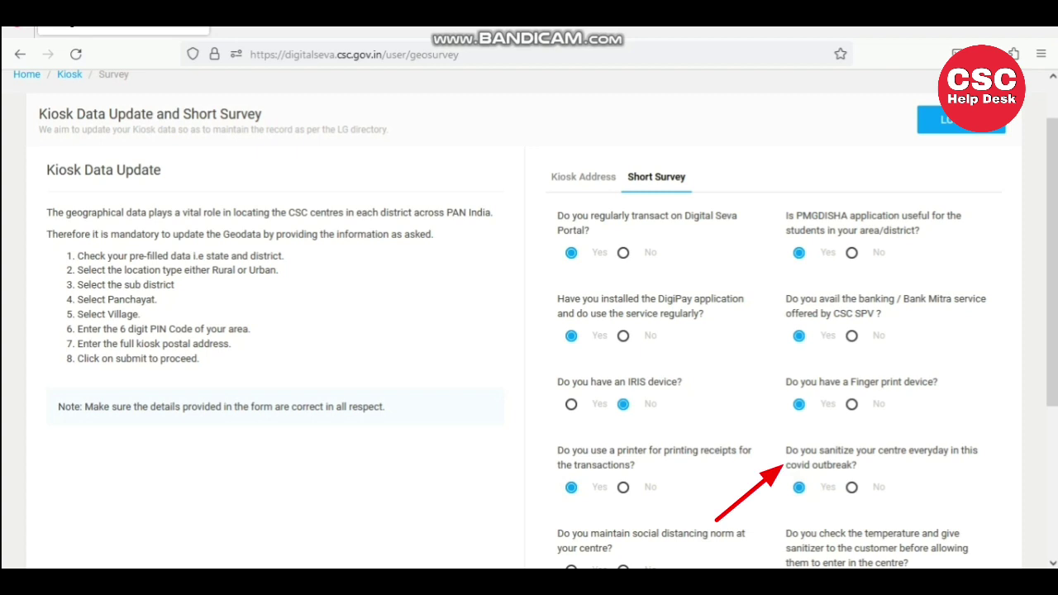
scroll(548, 317, down, 2)
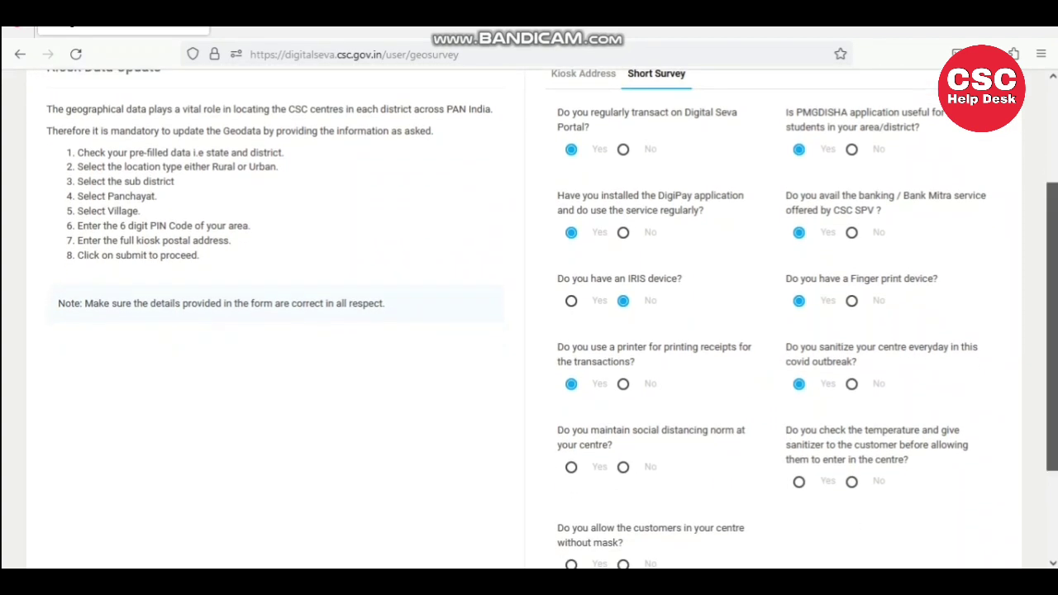
- Answer Yes for social distancing and temperature checks with sanitizer, No for admitting unmasked customers
scroll(552, 318, down, 1)
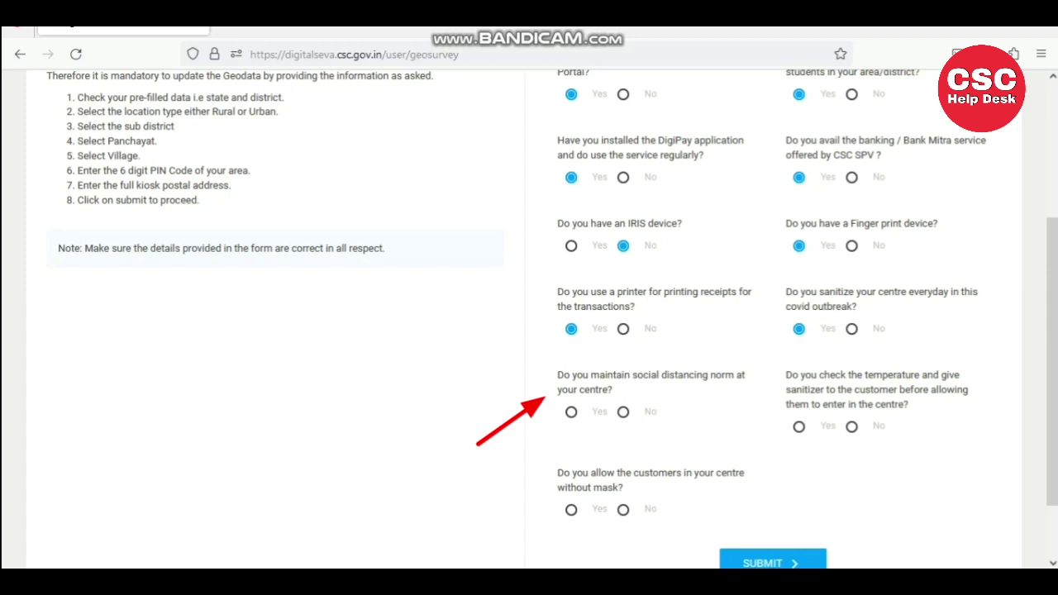
click(571, 412)
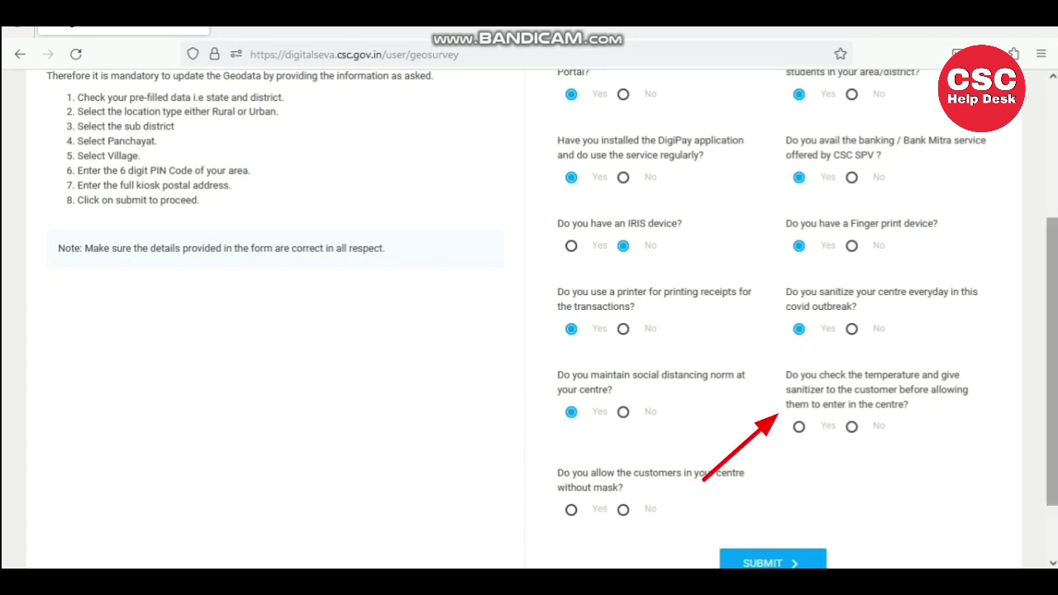
scroll(552, 319, down, 1)
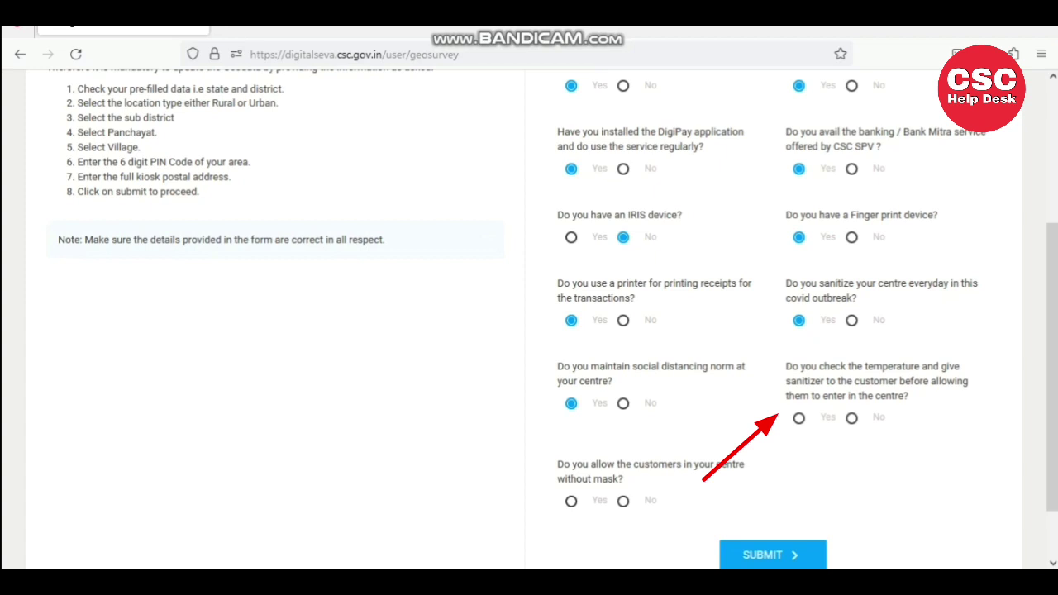
click(798, 418)
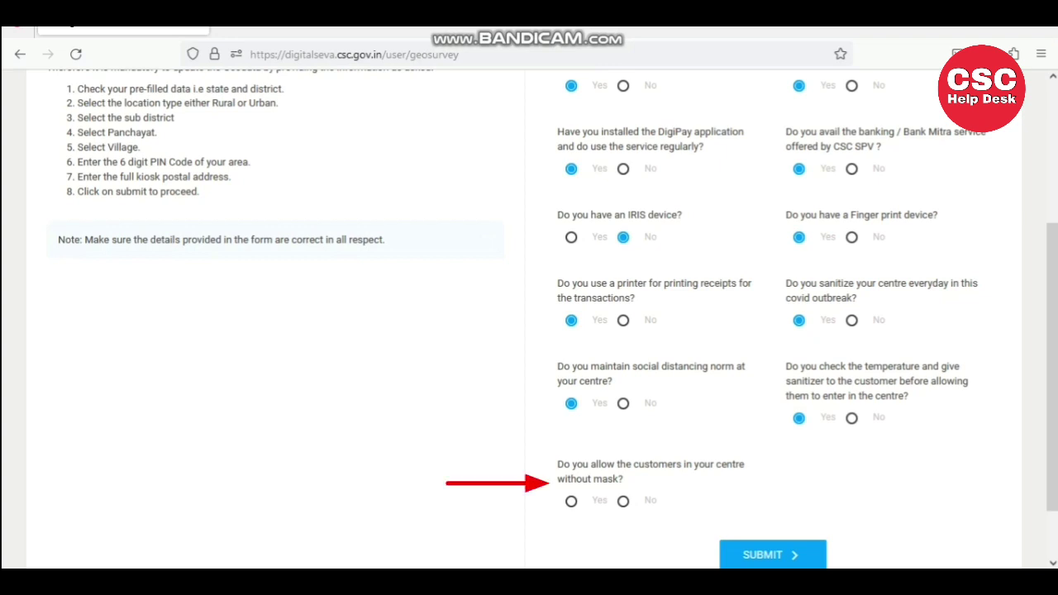
click(623, 501)
scroll(529, 314, down, 1)
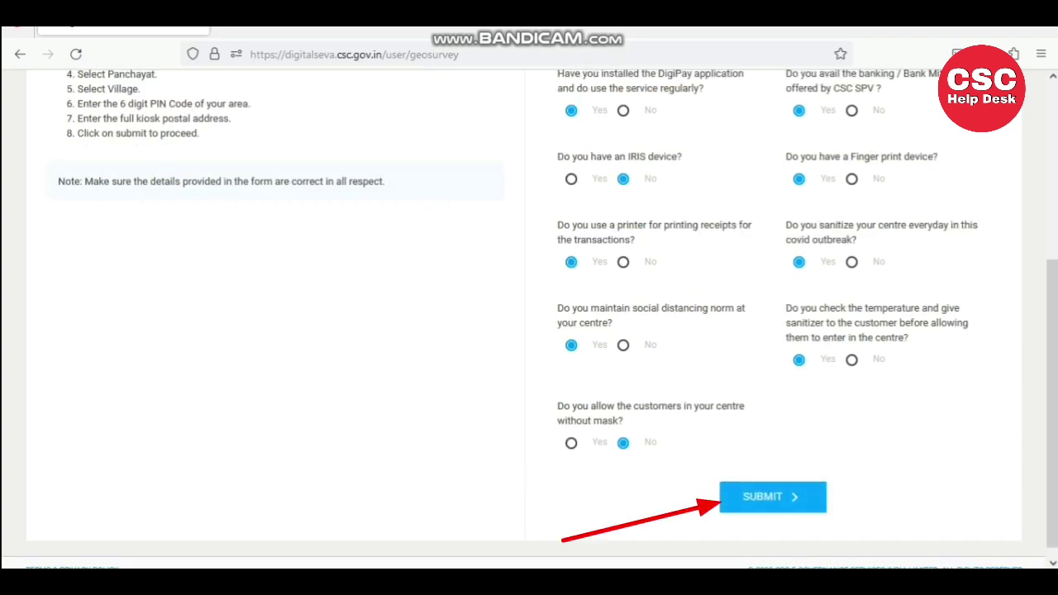
- Submit the Short Survey and confirm the 'Survey saved successfully' message before the dashboard loads
click(772, 497)
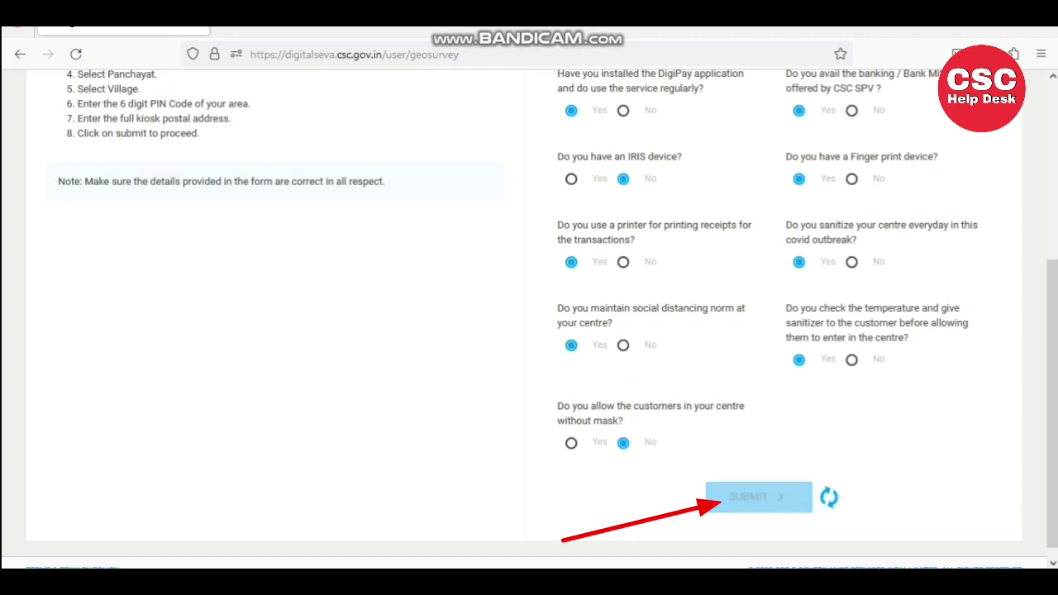
drag(594, 519, 712, 519)
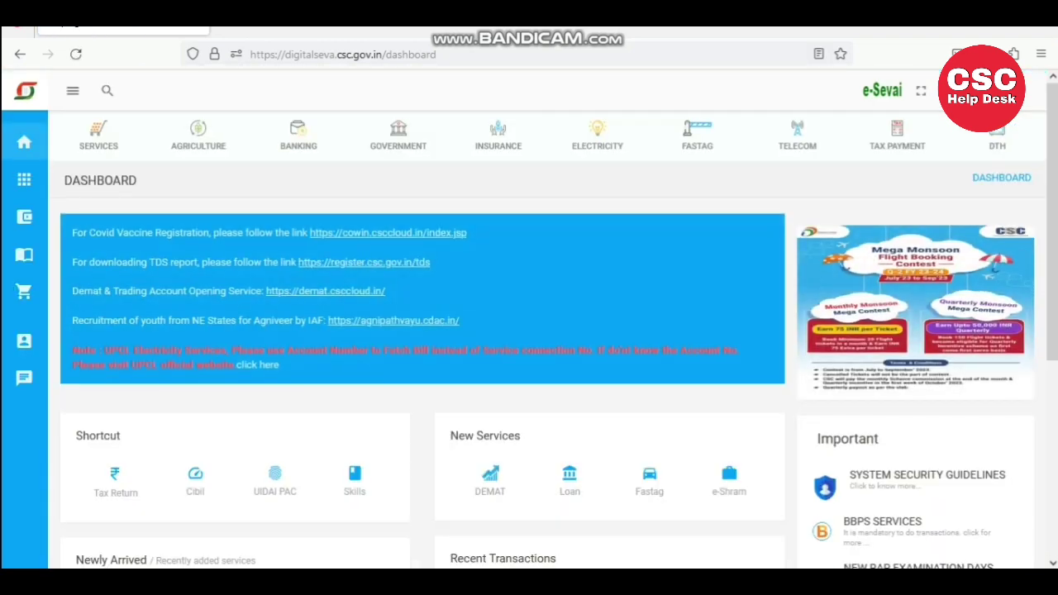
scroll(546, 331, down, 3)
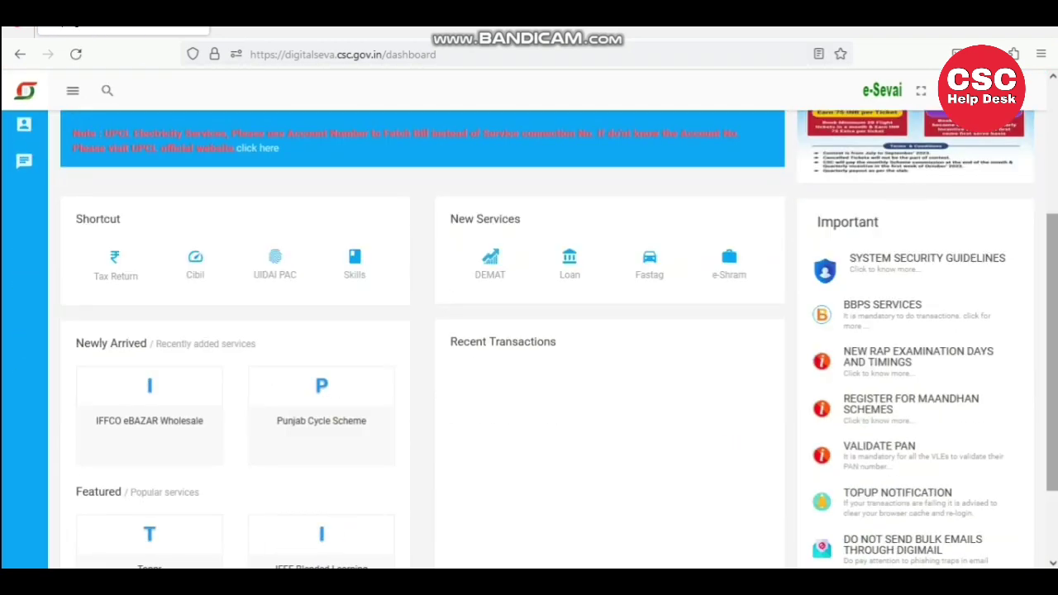
scroll(546, 331, up, 3)
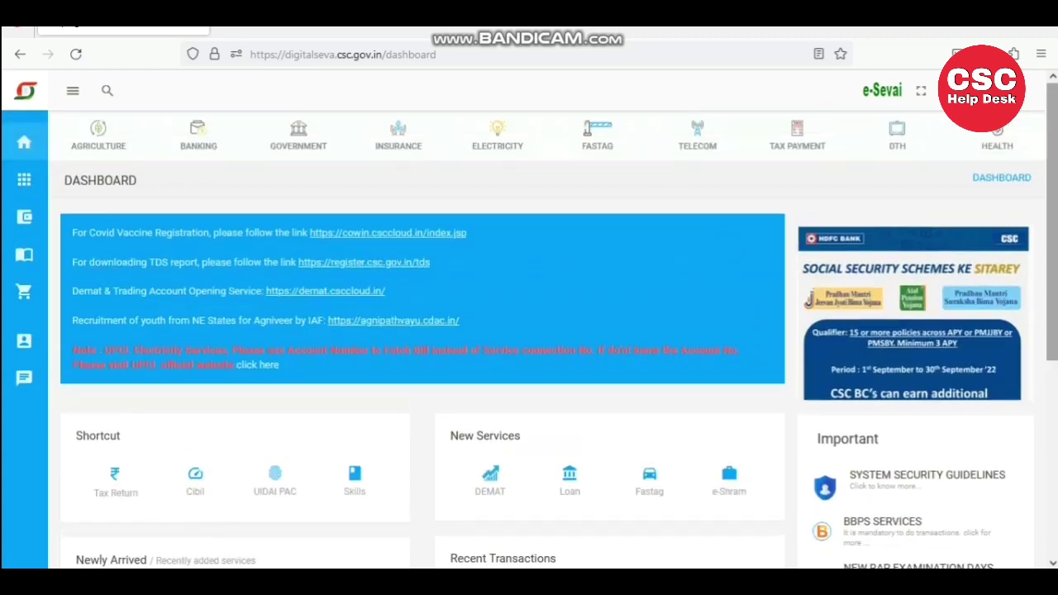